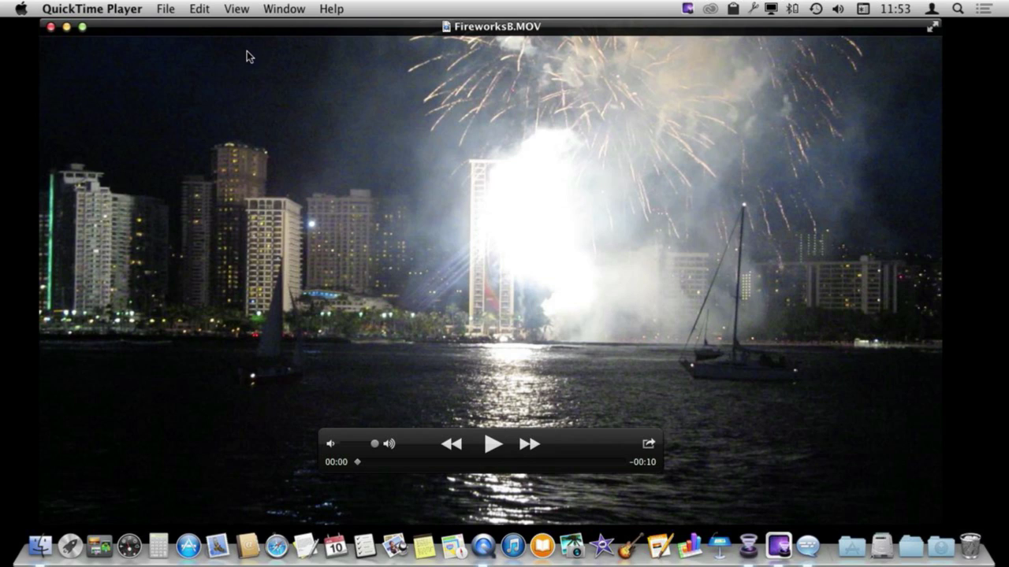
# Launch iSubtitle from the Dock and drop FireworksB.MOV from the Media folder onto it
pyautogui.click(238, 10)
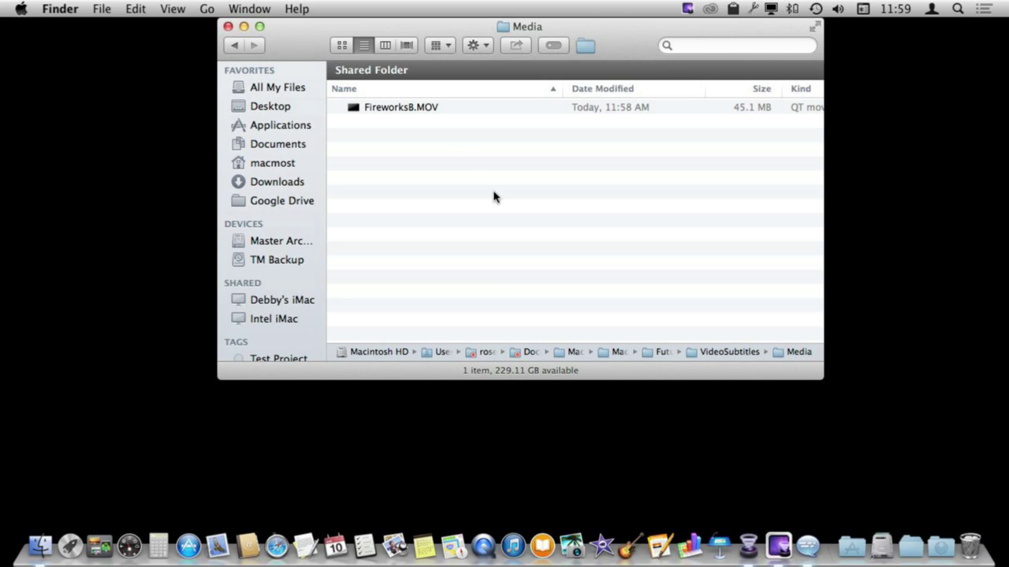
pyautogui.click(816, 549)
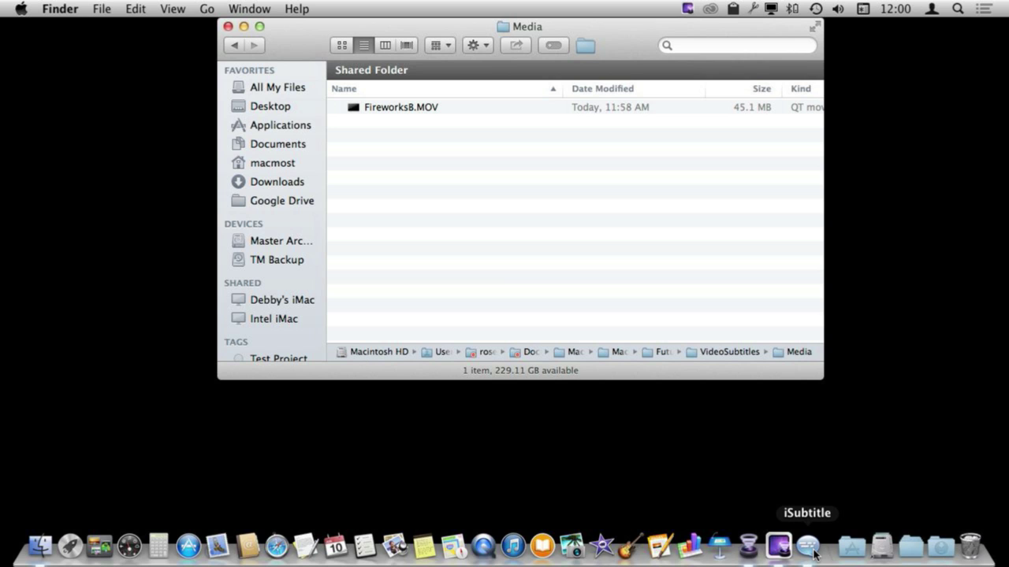
pyautogui.moveTo(353, 107)
pyautogui.mouseDown()
pyautogui.moveTo(807, 505)
pyautogui.moveTo(812, 550)
pyautogui.mouseUp()
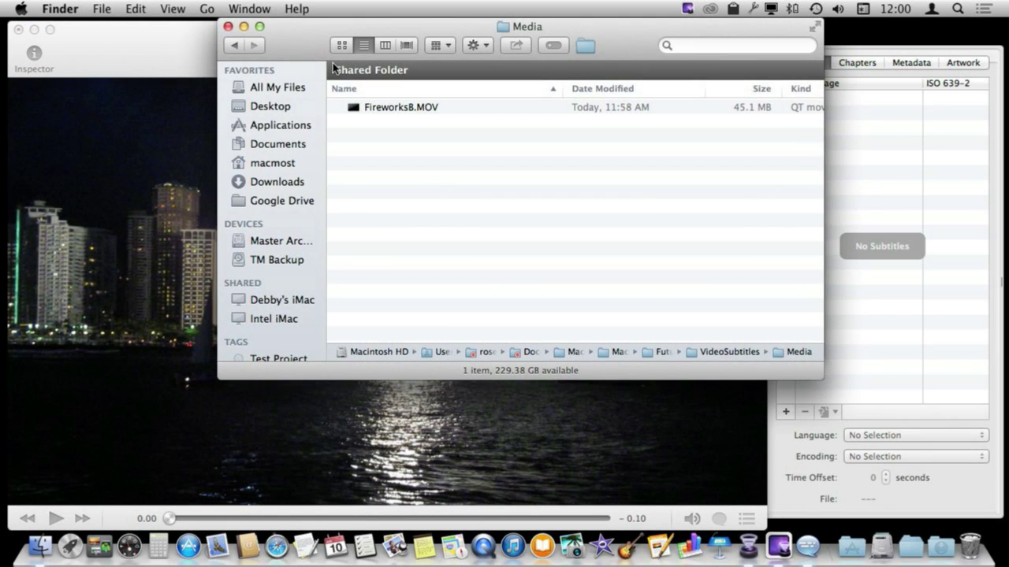
# Create a new plain-text TextEdit document and paste in the prepared SRT subtitle text
pyautogui.click(304, 546)
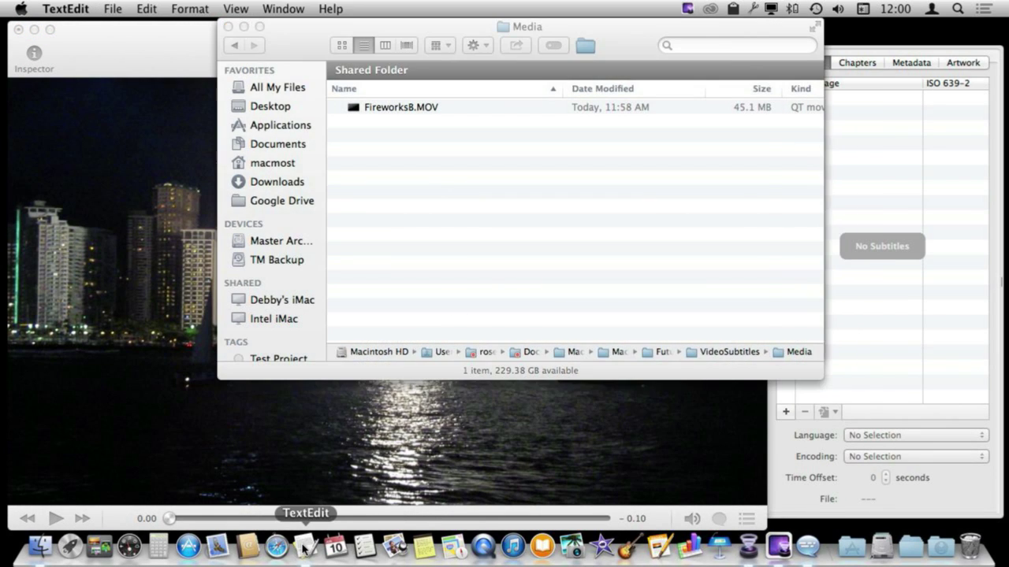
pyautogui.click(332, 371)
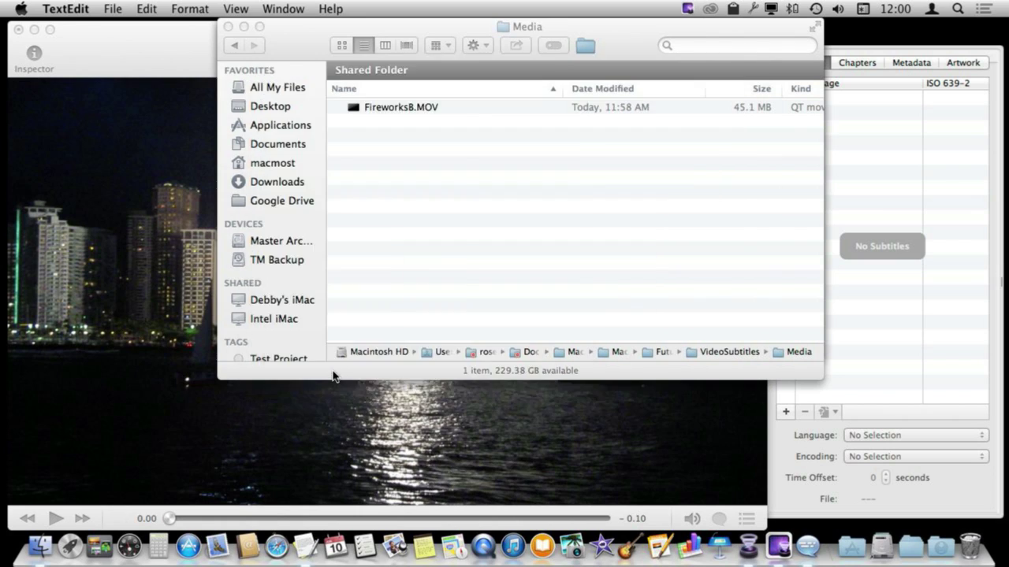
pyautogui.click(202, 12)
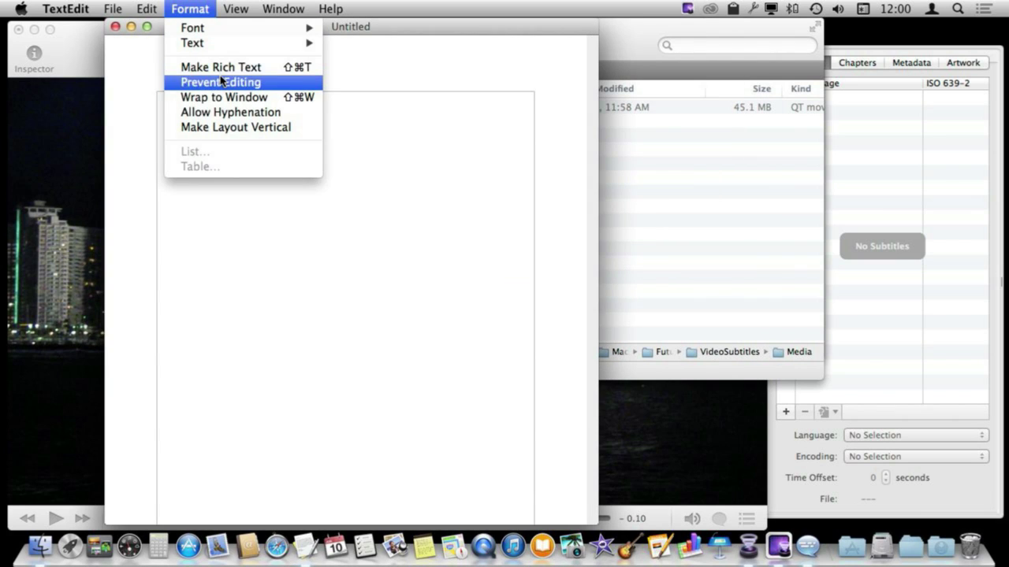
pyautogui.click(271, 70)
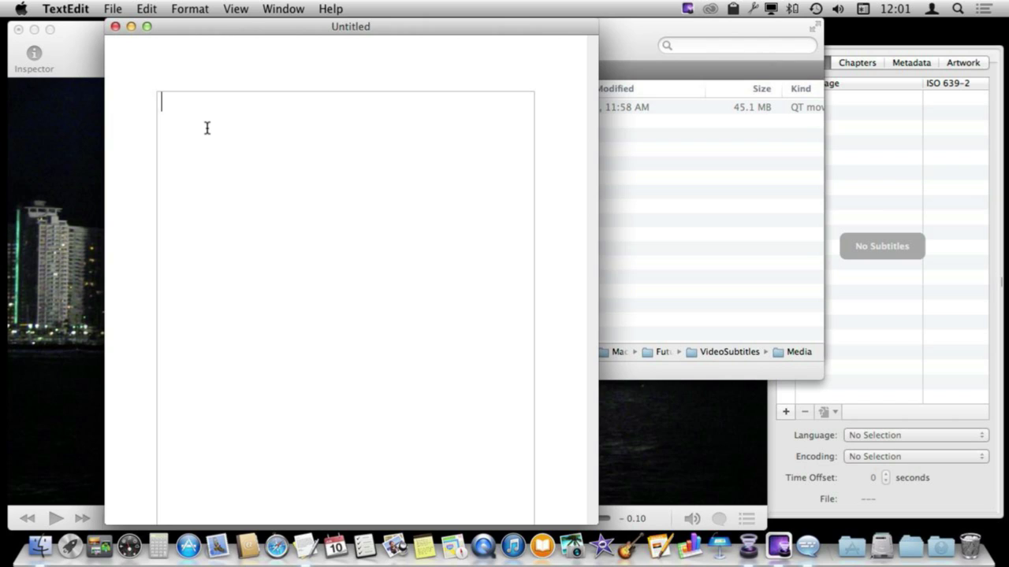
pyautogui.write('1 00:00:01,000 --> 00:00:02,000 Line One  2 00:00:03,000 --> 00:00:05,000 Line Two  3 00:00:06,000 --> 00:00:09,000 Line Three Extra Part of Line Three')
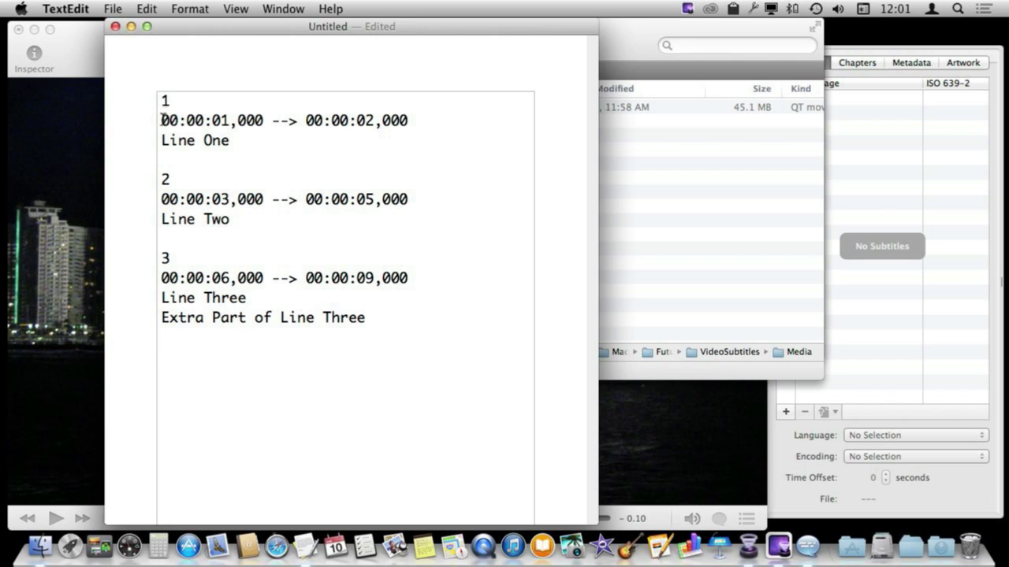
# Review the pasted entries by highlighting the timing line, its milliseconds, Line One and Line Three
pyautogui.moveTo(162, 120); pyautogui.dragTo(443, 119)
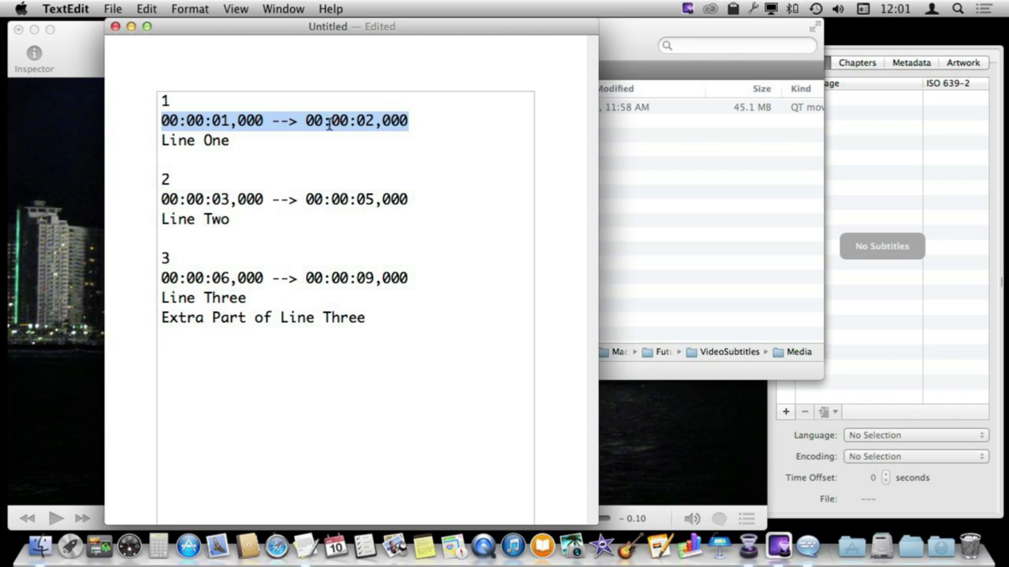
pyautogui.click(168, 123)
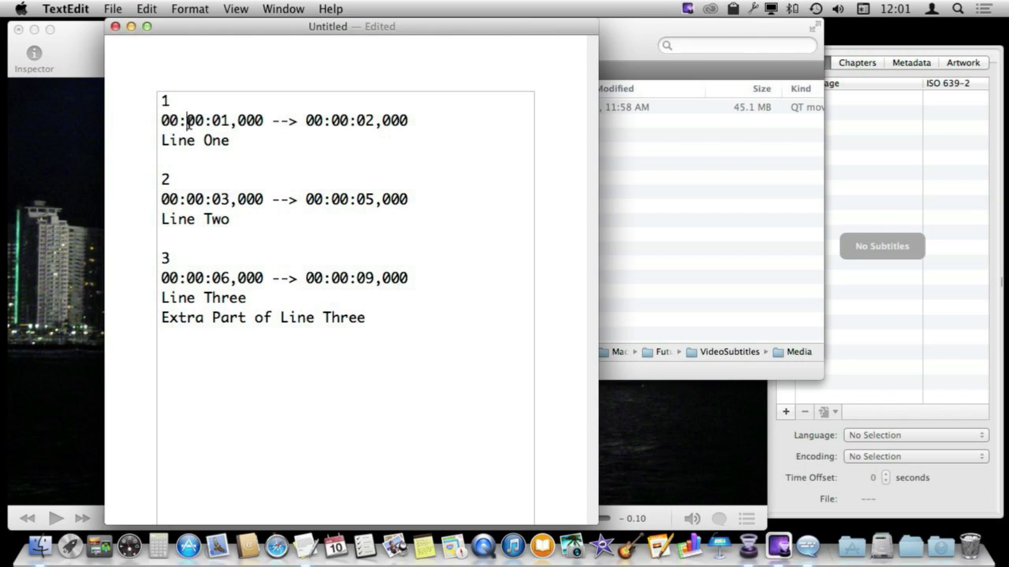
pyautogui.click(222, 124)
pyautogui.click(255, 124)
pyautogui.moveTo(238, 122); pyautogui.dragTo(264, 122)
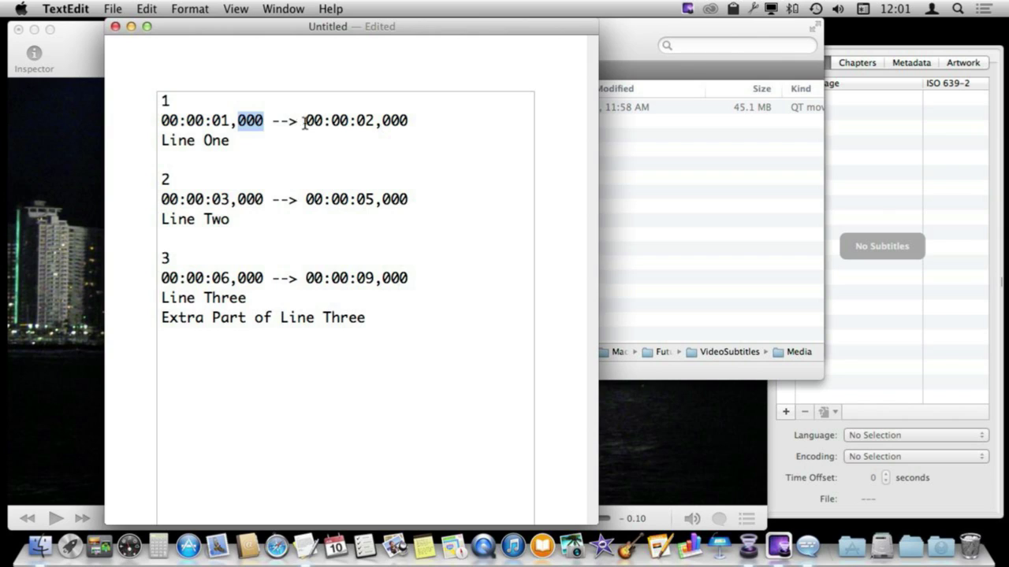
pyautogui.moveTo(304, 122); pyautogui.dragTo(297, 123)
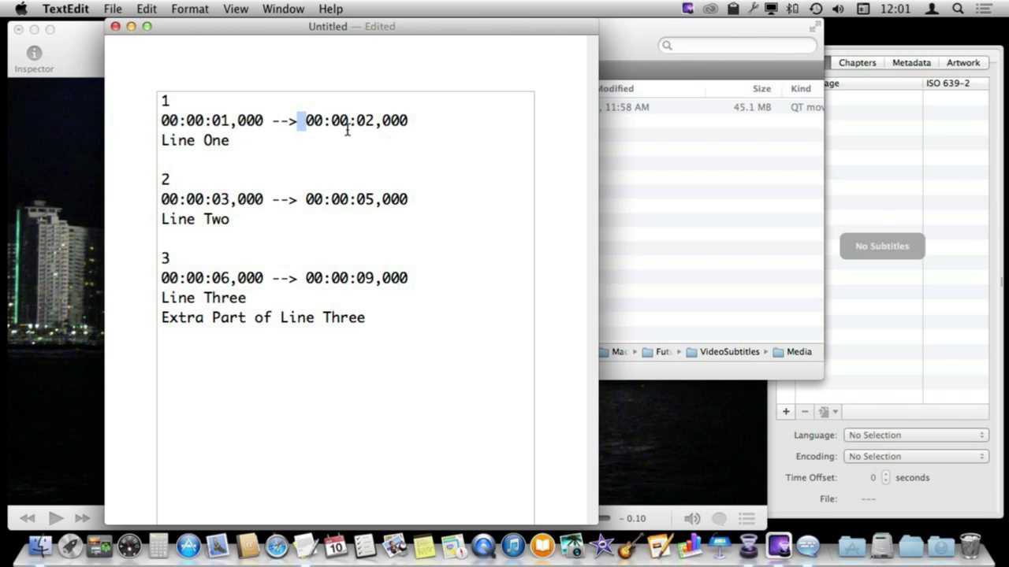
pyautogui.click(434, 125)
pyautogui.moveTo(164, 140); pyautogui.dragTo(232, 146)
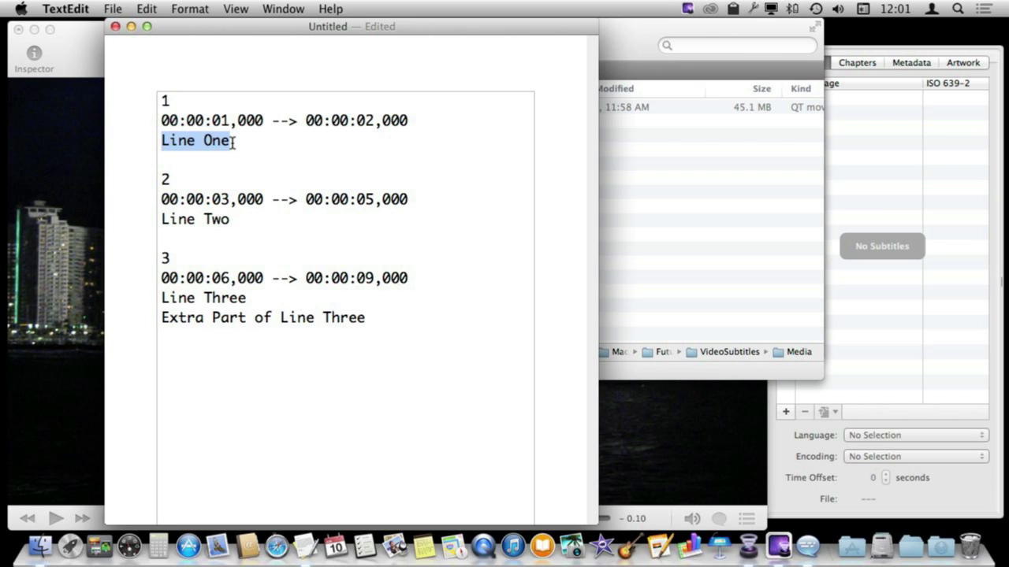
pyautogui.moveTo(367, 323); pyautogui.dragTo(163, 291)
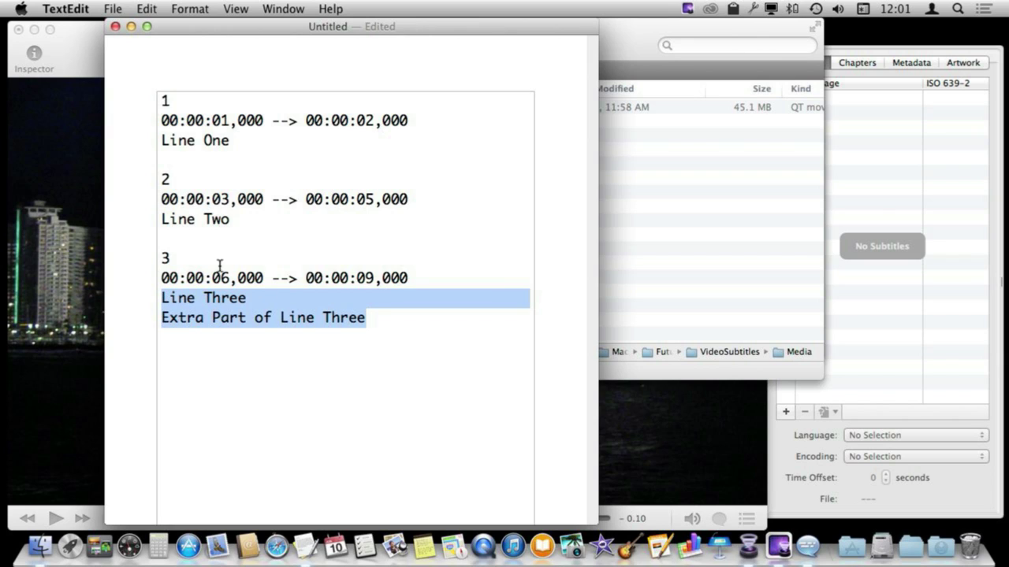
pyautogui.click(266, 347)
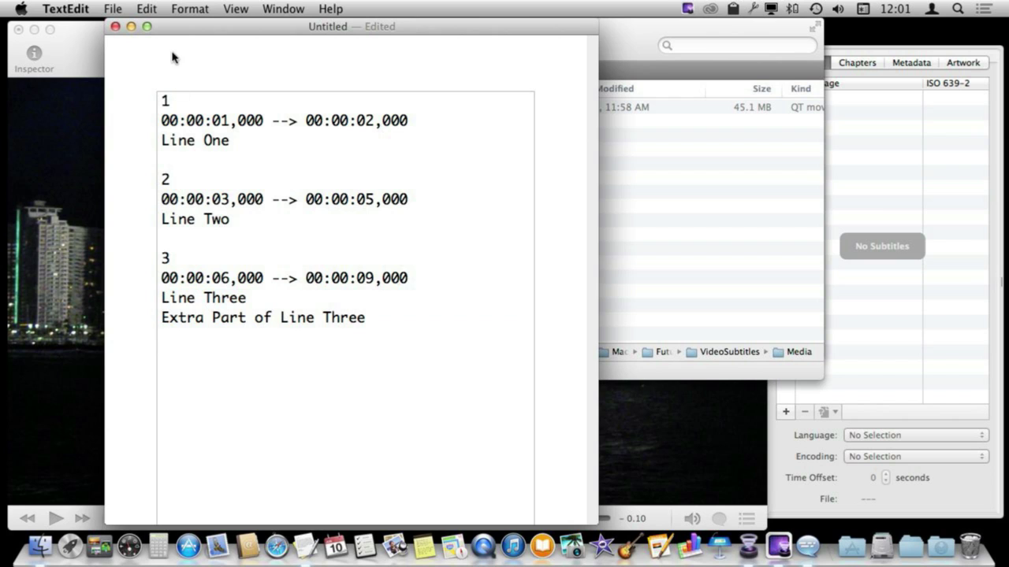
# Save the document as subtitles.srt, choosing VideoSubtitles as the save location
pyautogui.press('super+s')
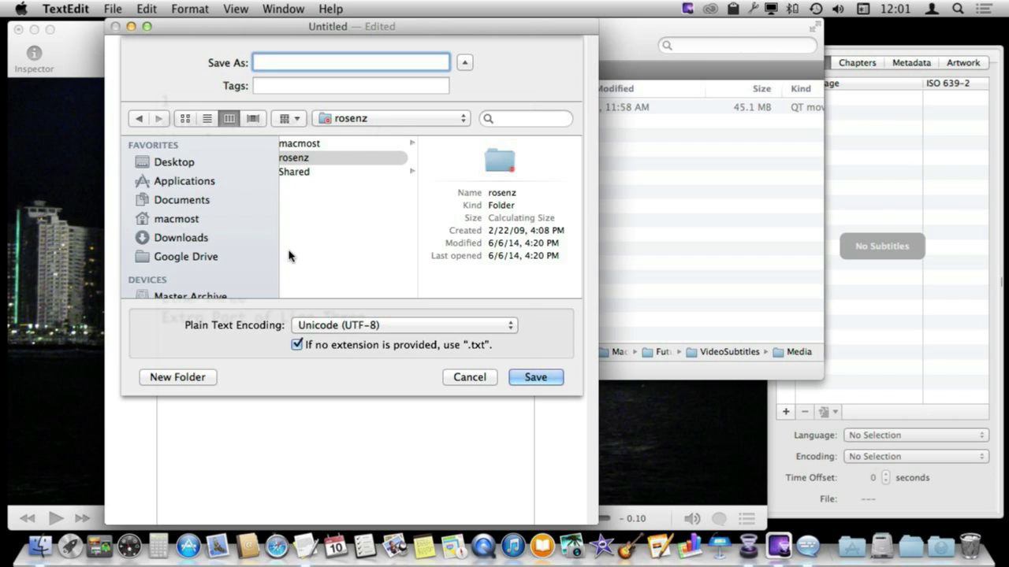
pyautogui.click(350, 118)
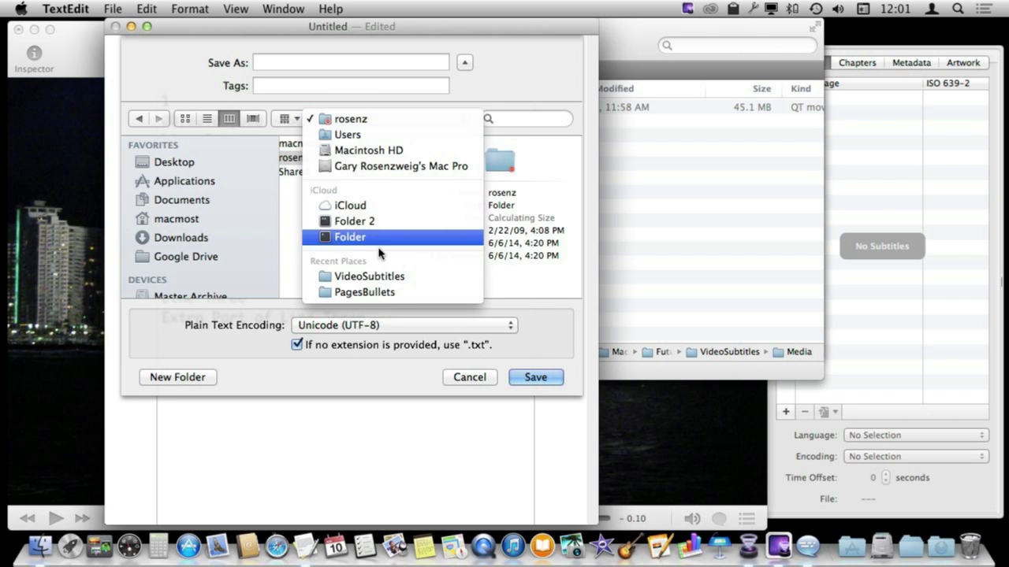
pyautogui.click(381, 274)
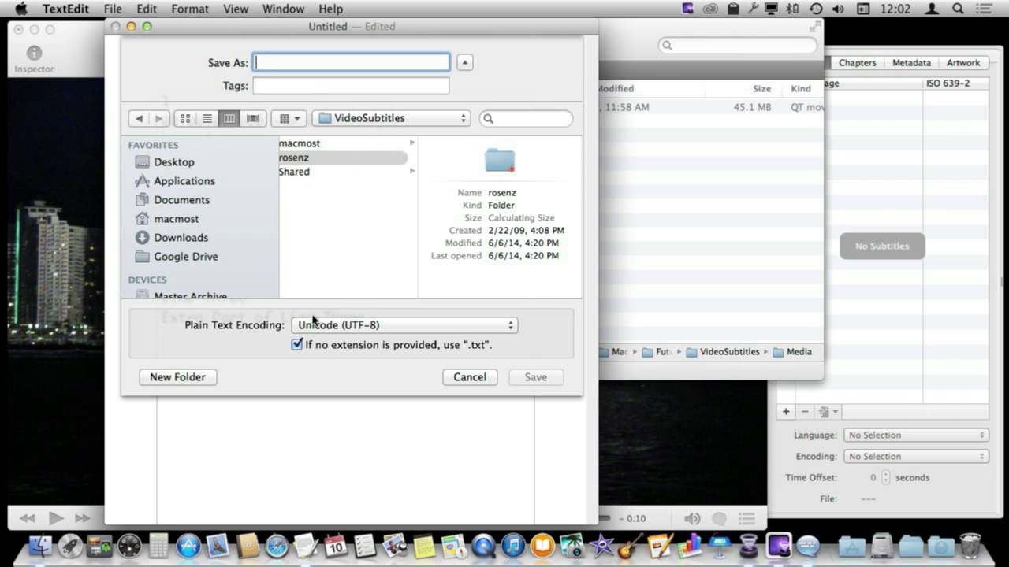
pyautogui.write('sub')
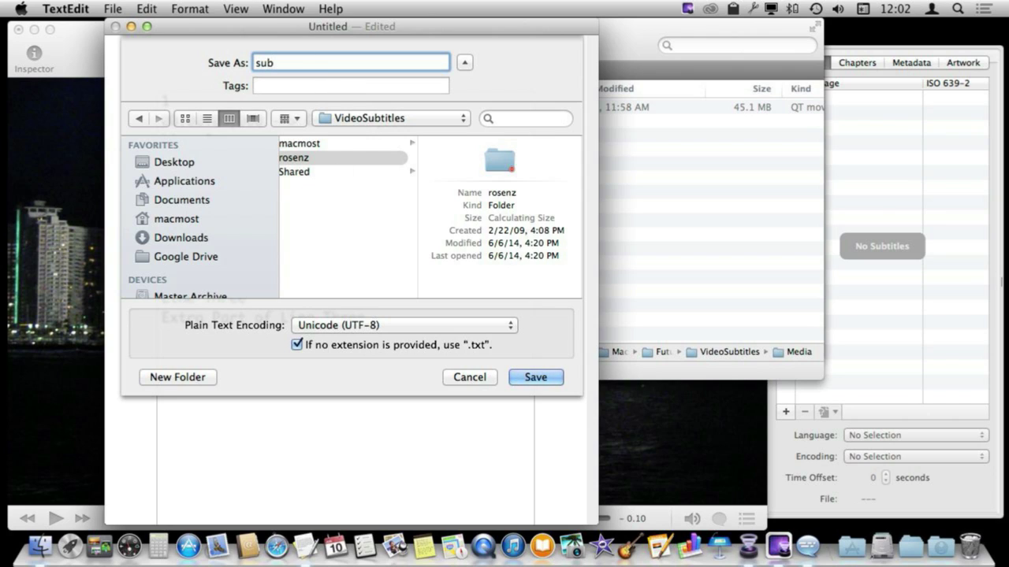
pyautogui.write('titles')
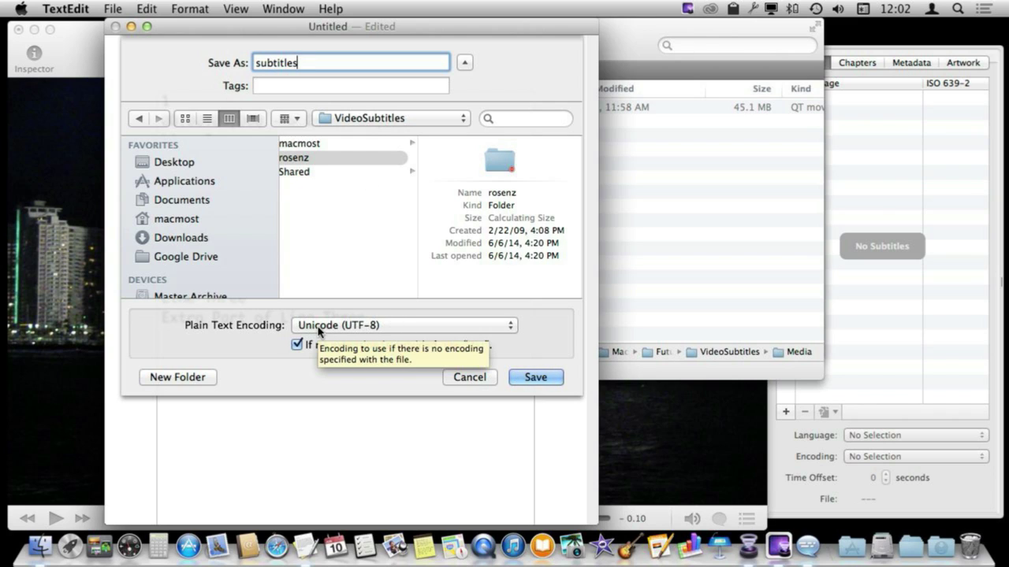
pyautogui.write('.srt')
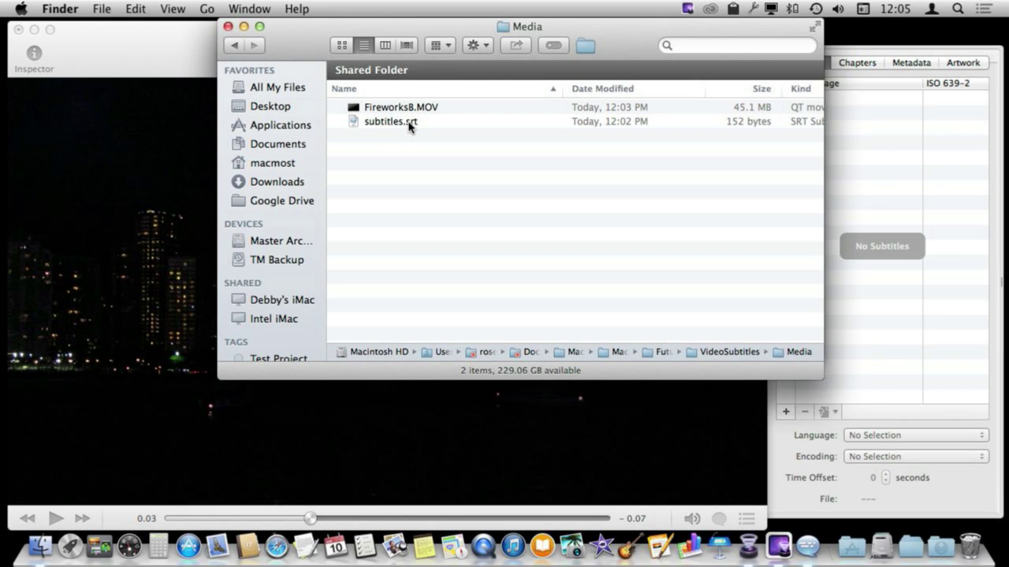
# Add subtitles.srt from Media as a UTF-8 English track and scrub the movie to check the captions
pyautogui.click(181, 55)
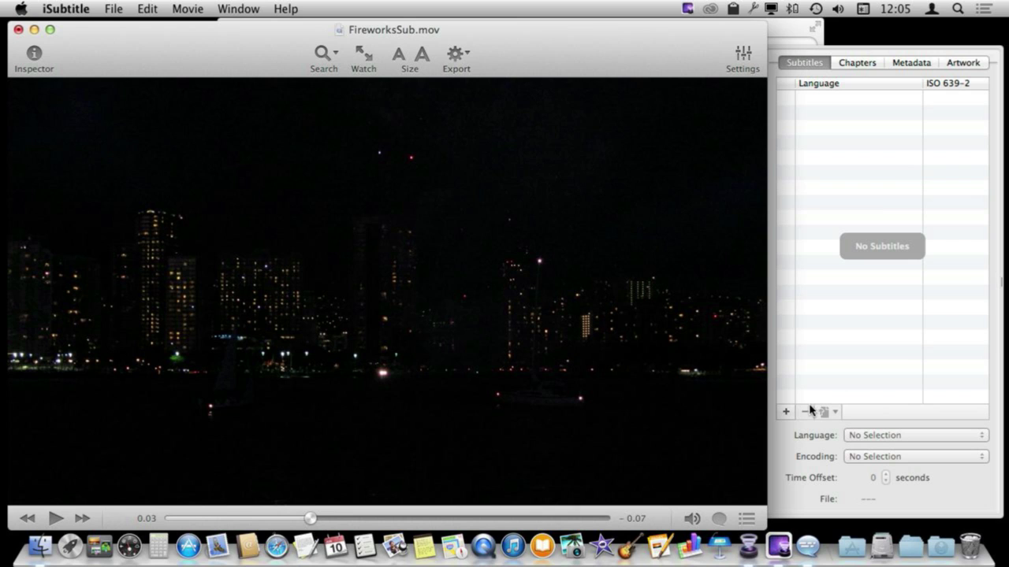
pyautogui.click(784, 413)
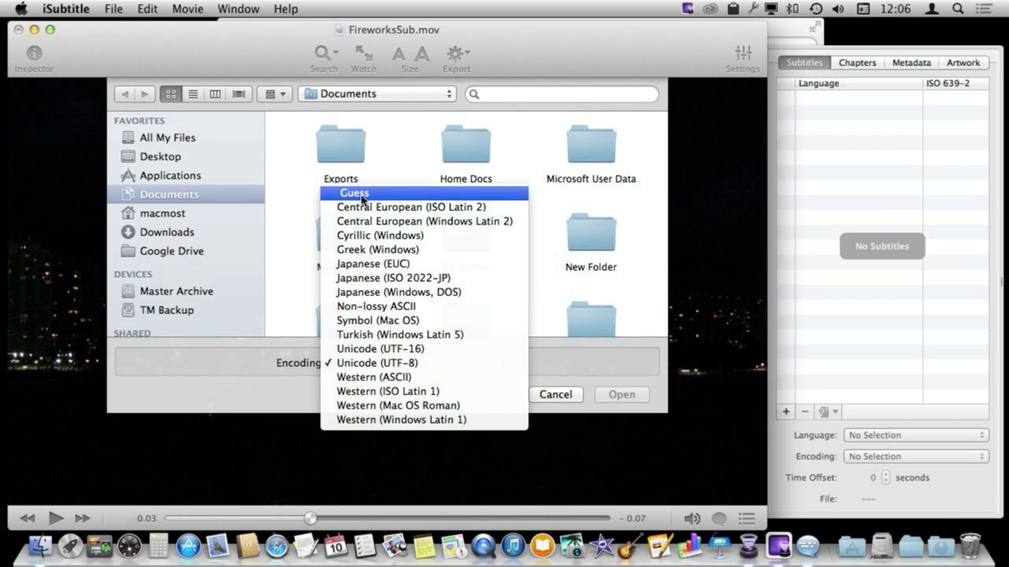
pyautogui.click(388, 365)
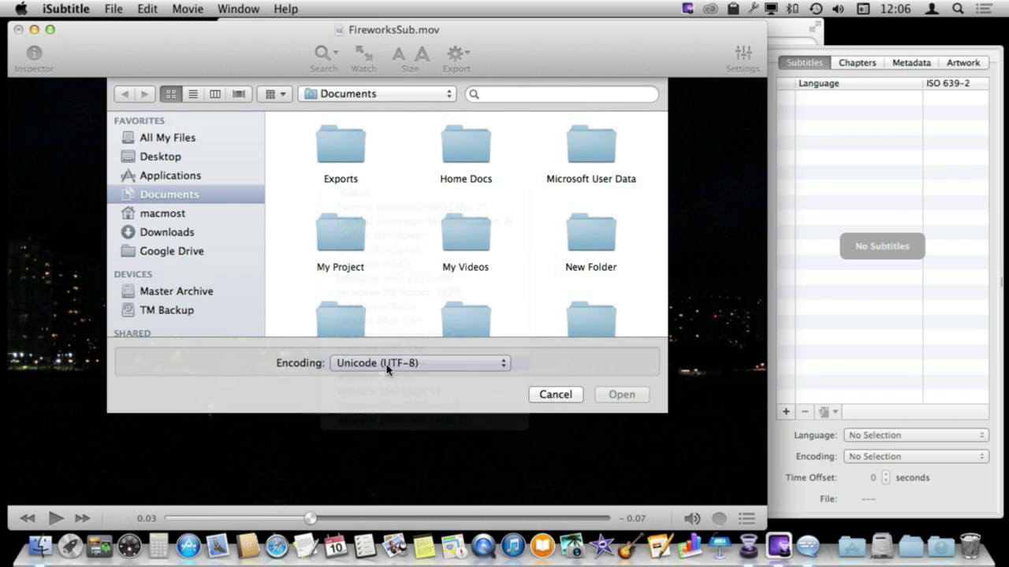
pyautogui.click(377, 93)
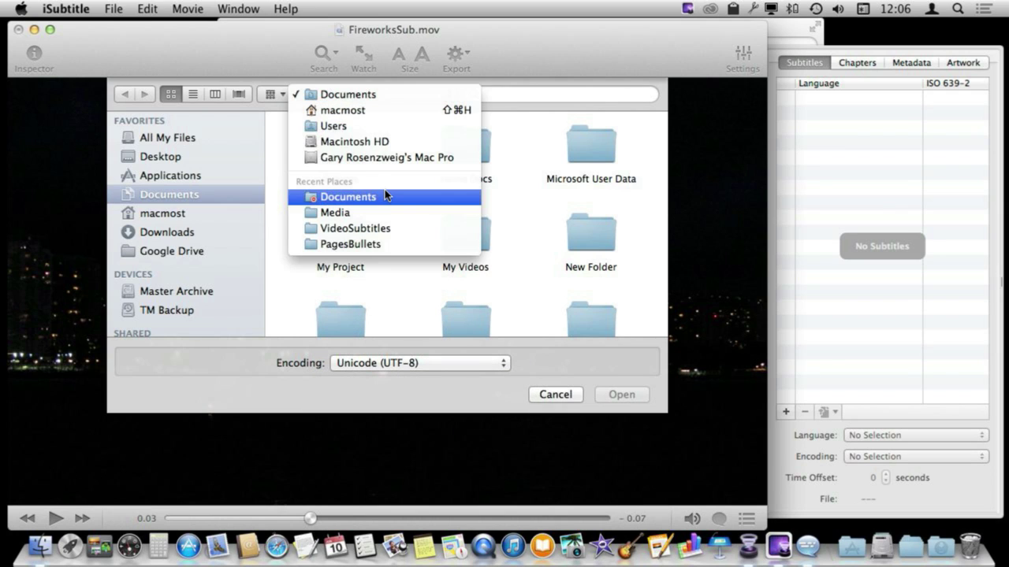
pyautogui.click(383, 213)
pyautogui.click(418, 153)
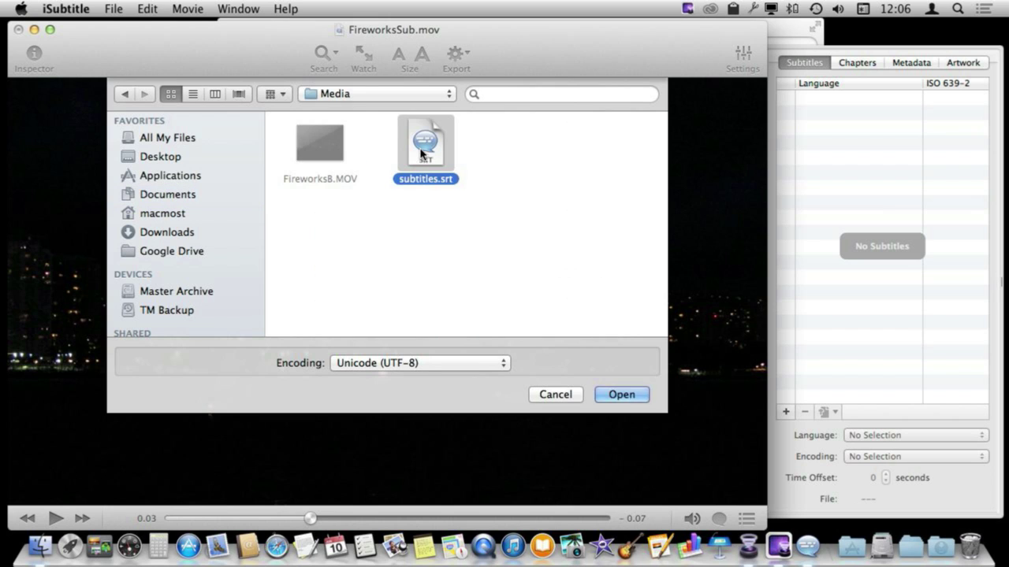
pyautogui.click(621, 394)
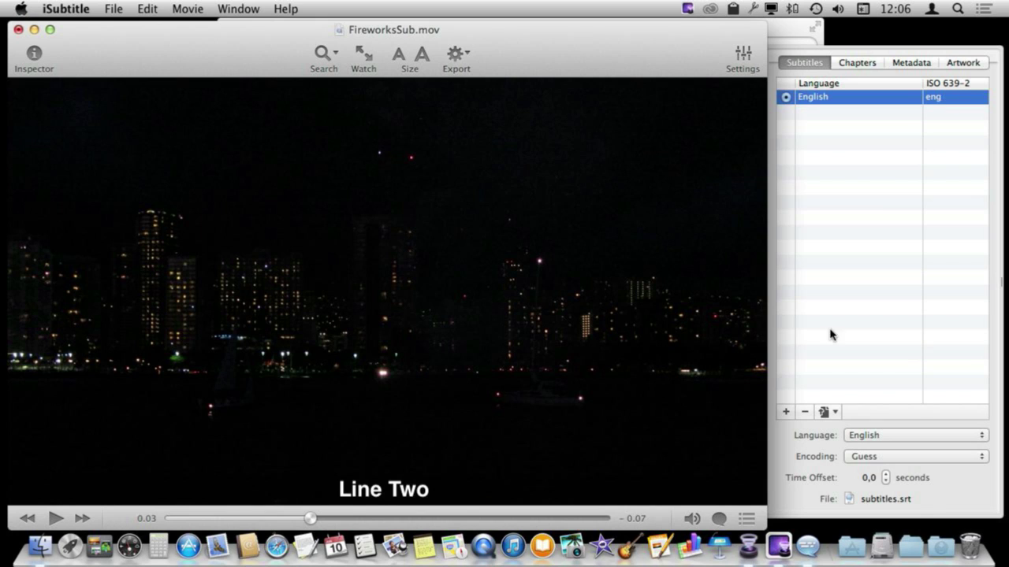
pyautogui.moveTo(312, 520)
pyautogui.mouseDown()
pyautogui.moveTo(457, 527)
pyautogui.moveTo(242, 517)
pyautogui.moveTo(563, 520)
pyautogui.mouseUp()
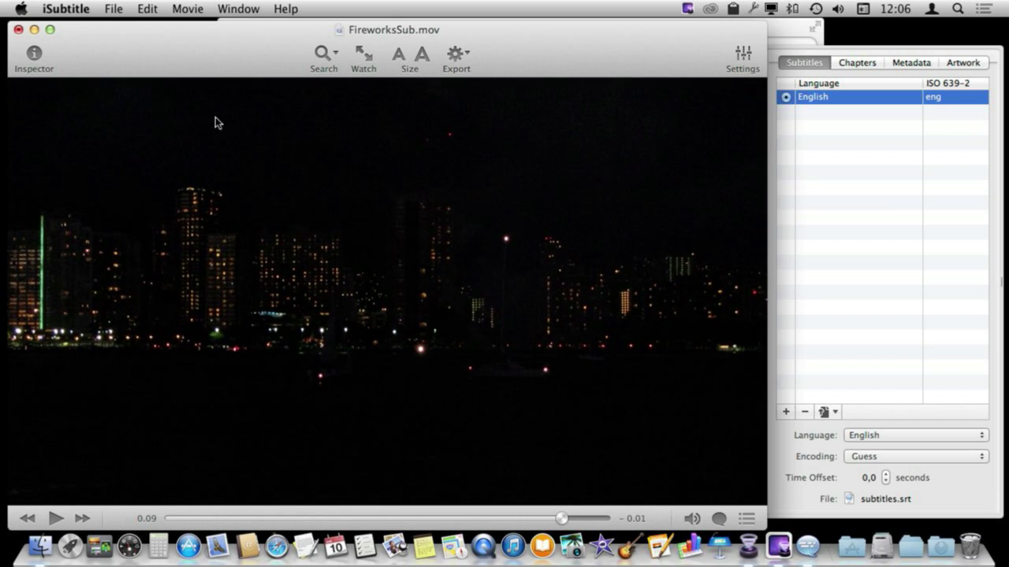
pyautogui.click(115, 10)
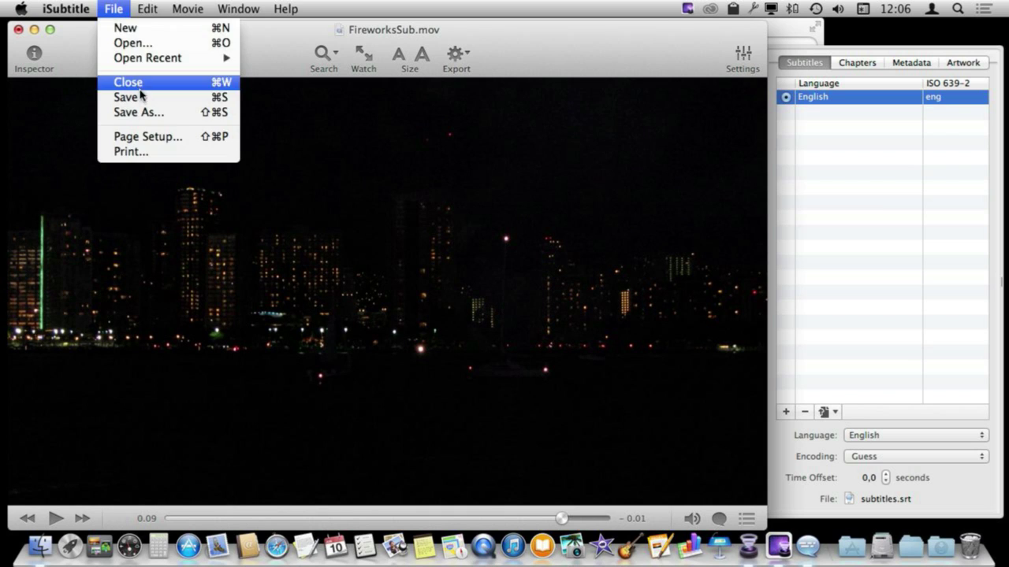
# Save the subtitled movie as a self-contained FireworksSub.mov in the Media folder and quit iSubtitle
pyautogui.click(140, 115)
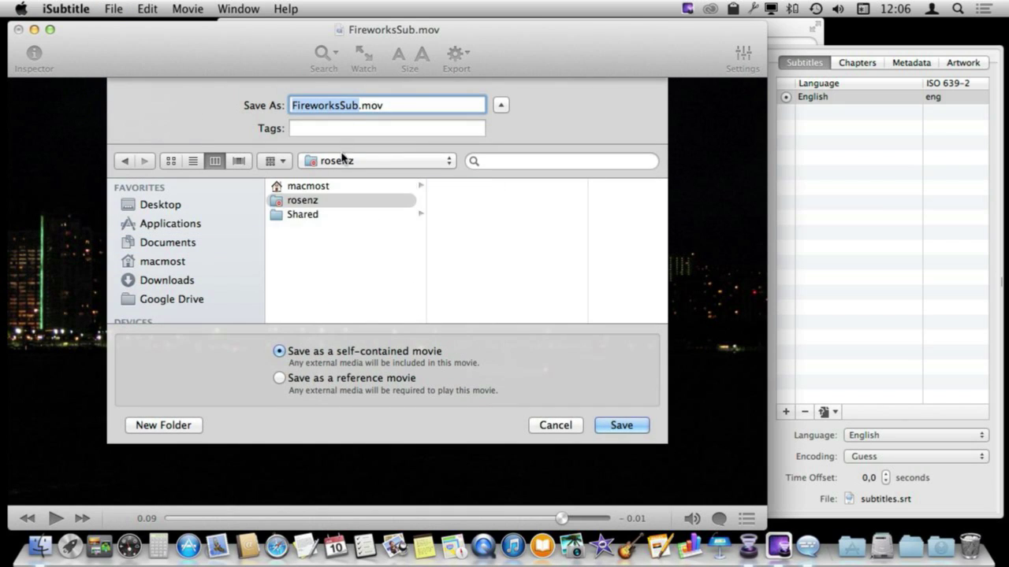
pyautogui.click(344, 162)
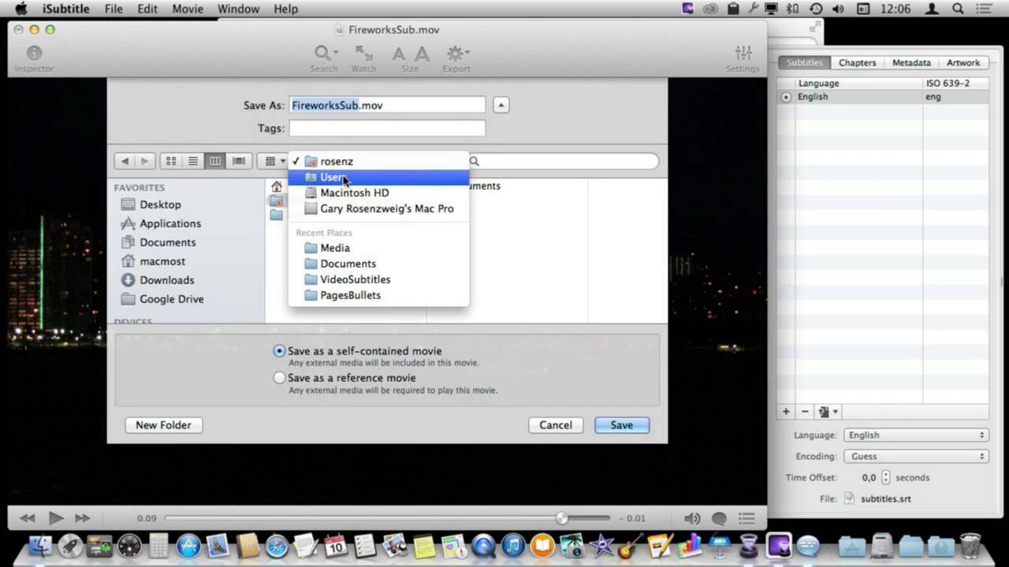
pyautogui.click(342, 258)
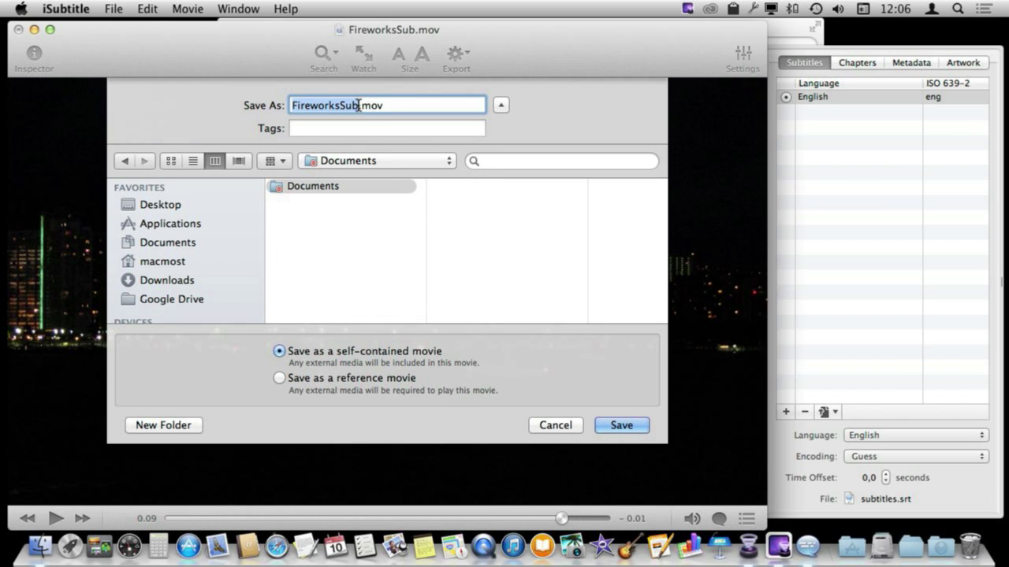
pyautogui.click(361, 160)
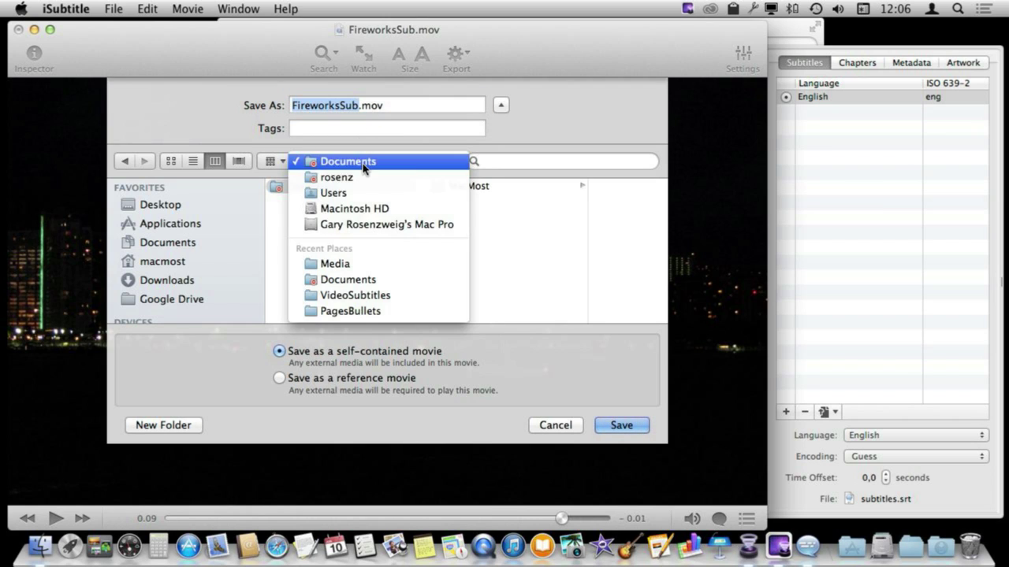
pyautogui.click(350, 268)
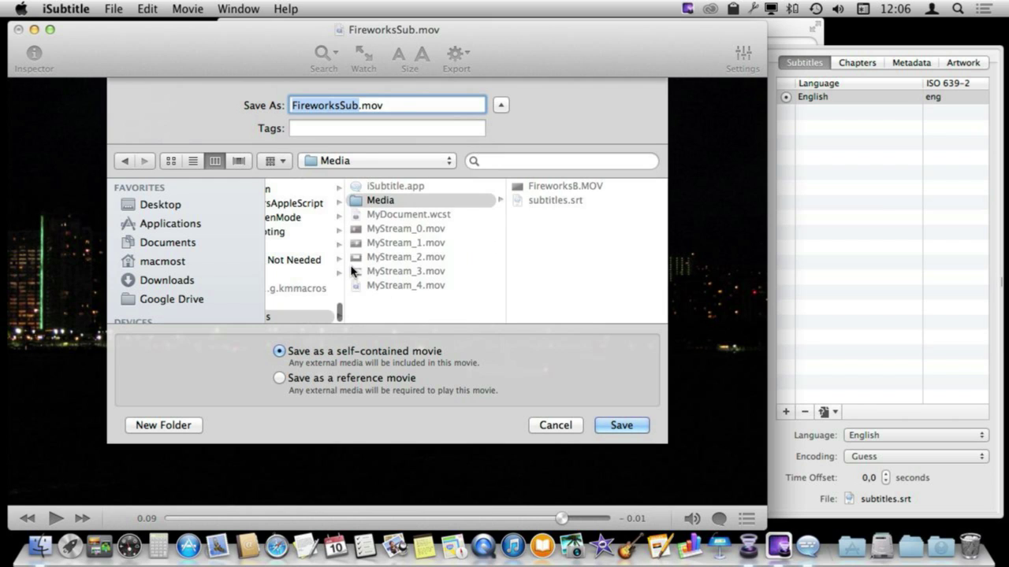
pyautogui.click(622, 425)
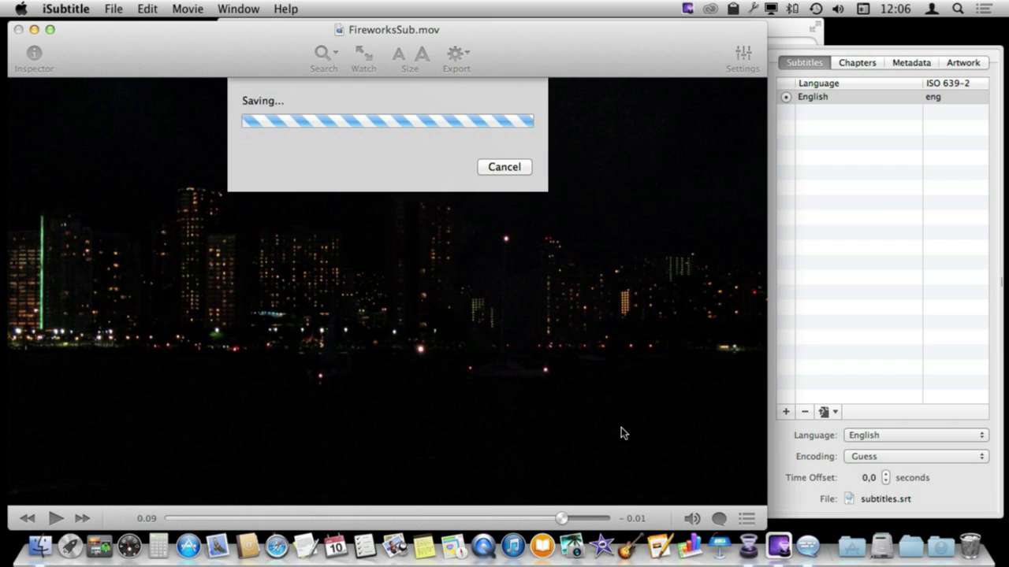
pyautogui.press('super+q')
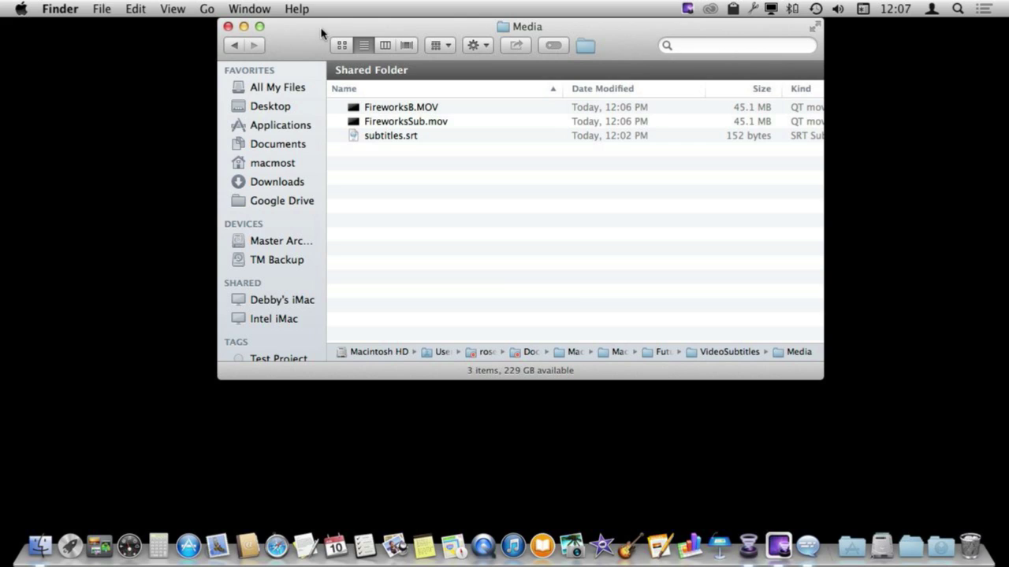
# Open the movie from Finder in QuickTime Player, play it, and rewind to the first second
pyautogui.doubleClick(352, 123)
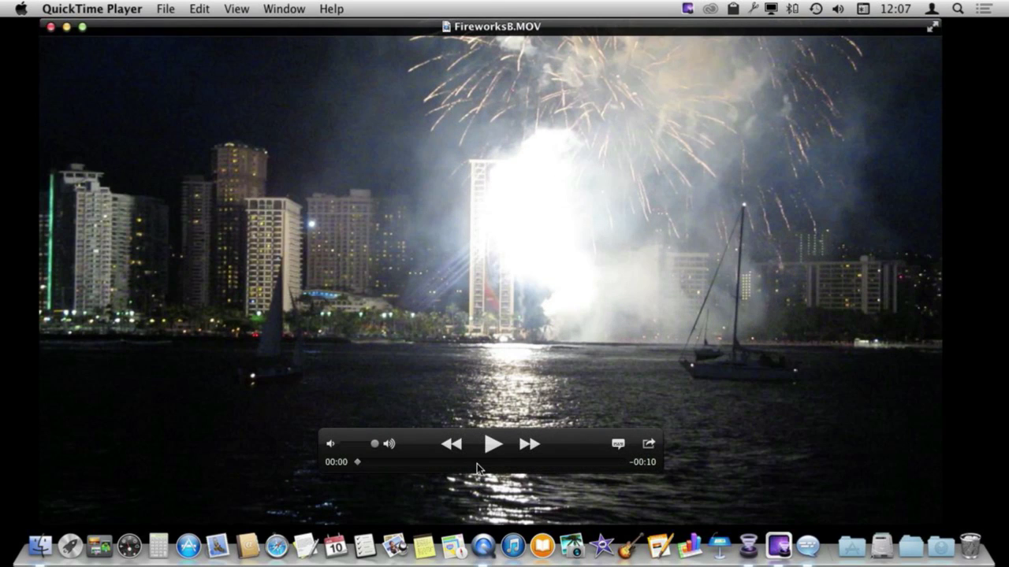
pyautogui.click(492, 444)
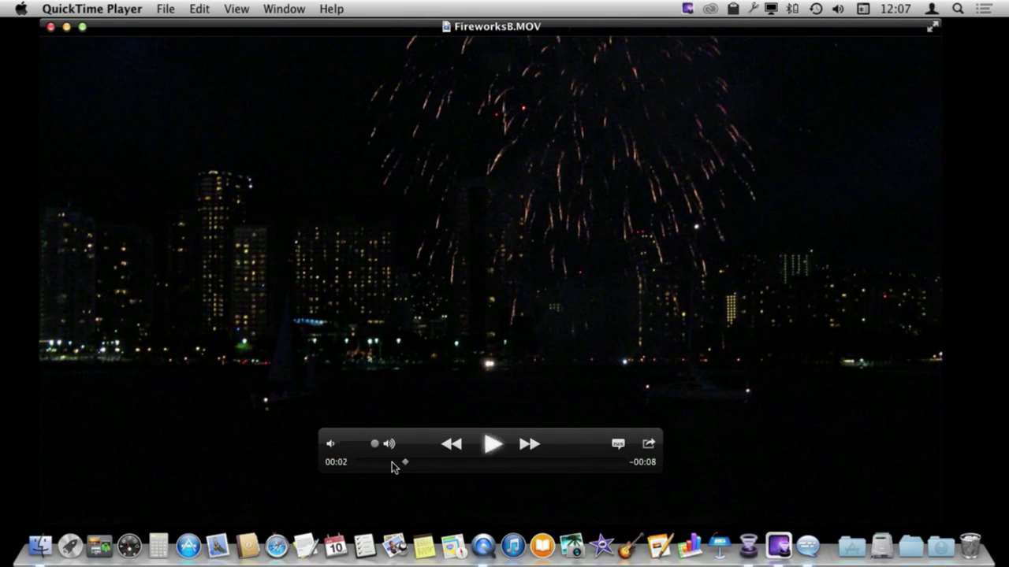
pyautogui.moveTo(404, 463); pyautogui.dragTo(382, 465)
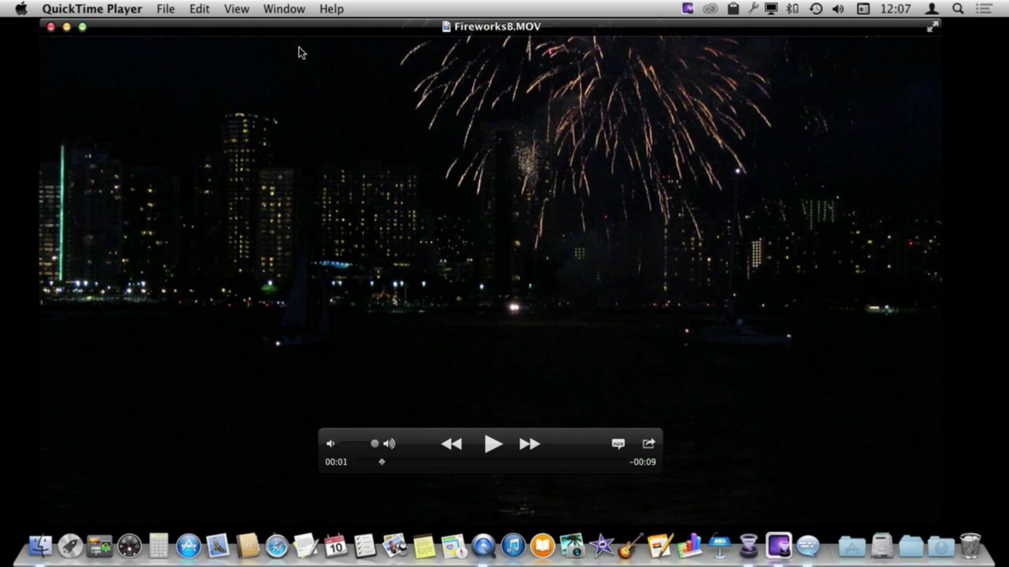
pyautogui.click(237, 9)
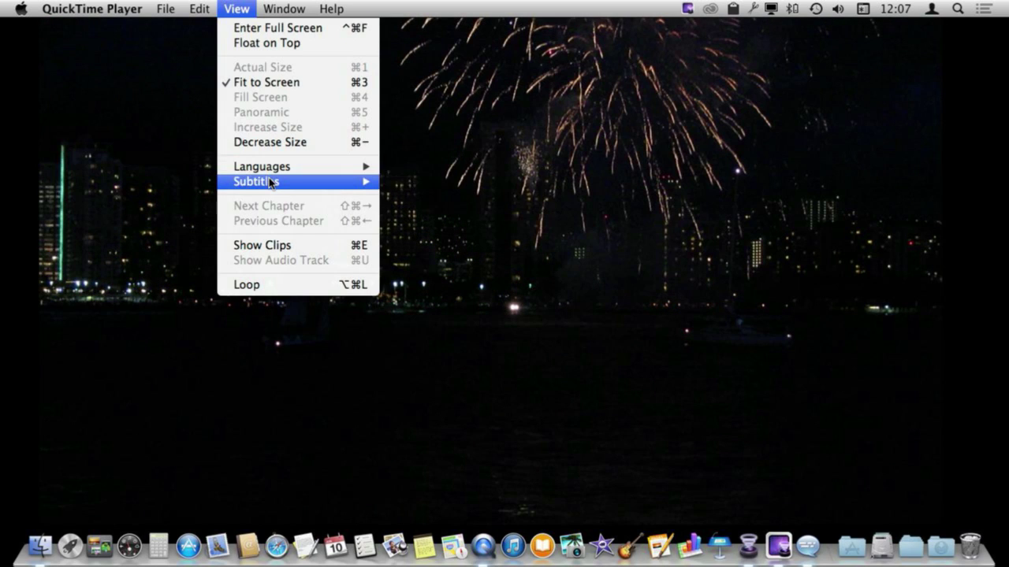
# Enable English subtitles and play to about eight seconds, showing the Line Two and Line Three captions
pyautogui.moveTo(260, 181)
pyautogui.click(425, 211)
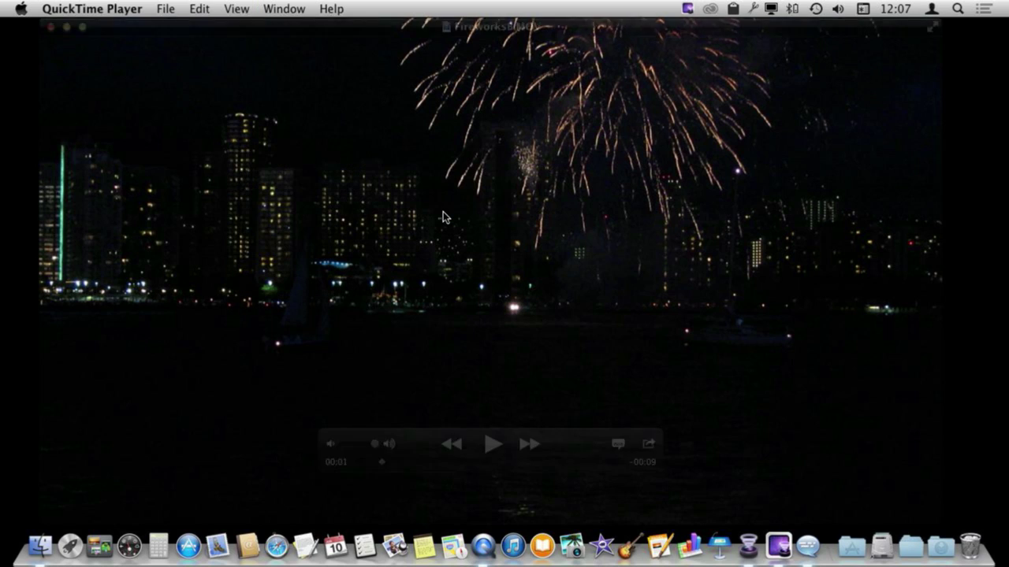
pyautogui.moveTo(546, 445); pyautogui.dragTo(558, 288)
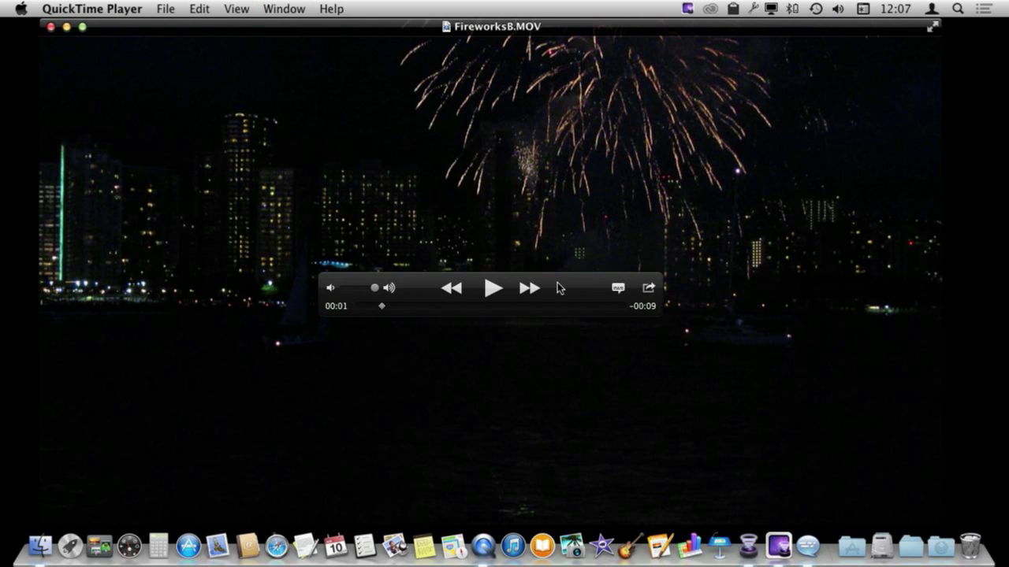
pyautogui.click(494, 291)
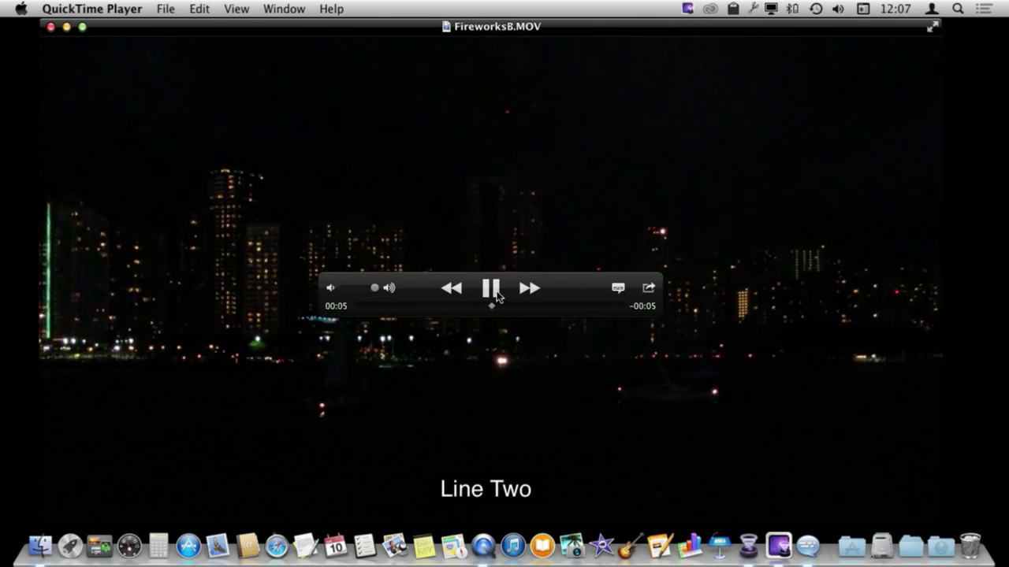
pyautogui.click(491, 289)
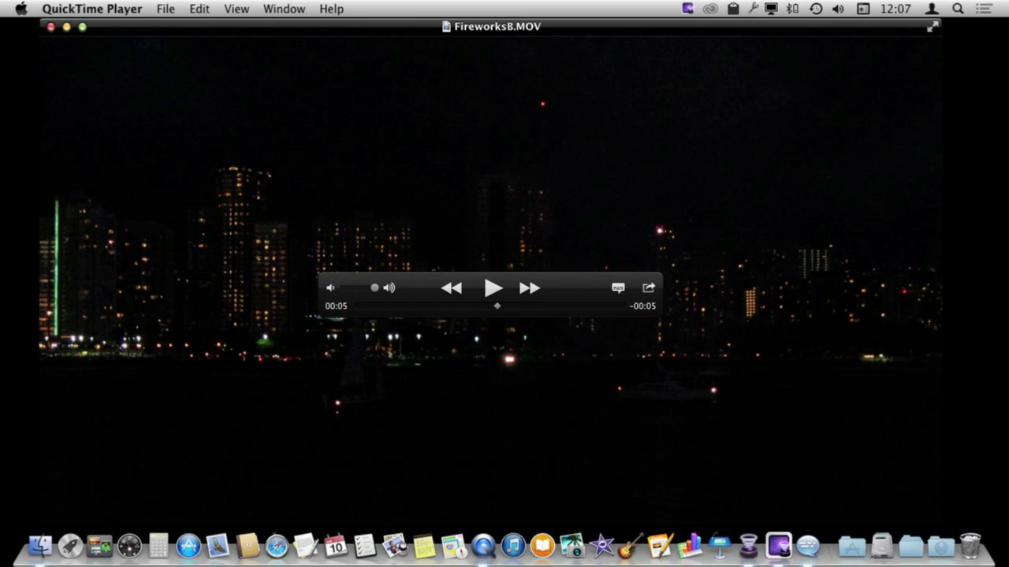
pyautogui.click(560, 306)
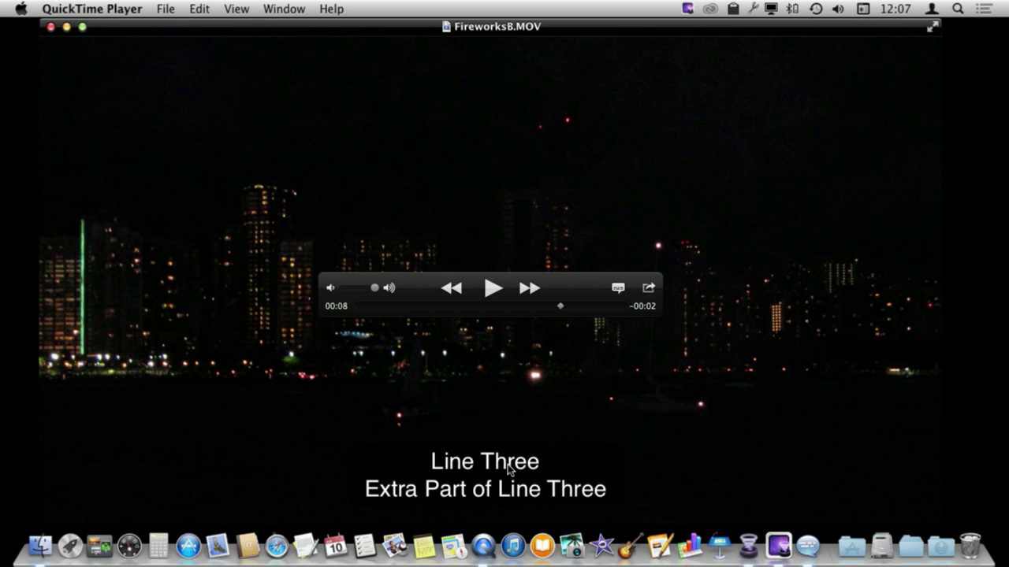
pyautogui.click(230, 9)
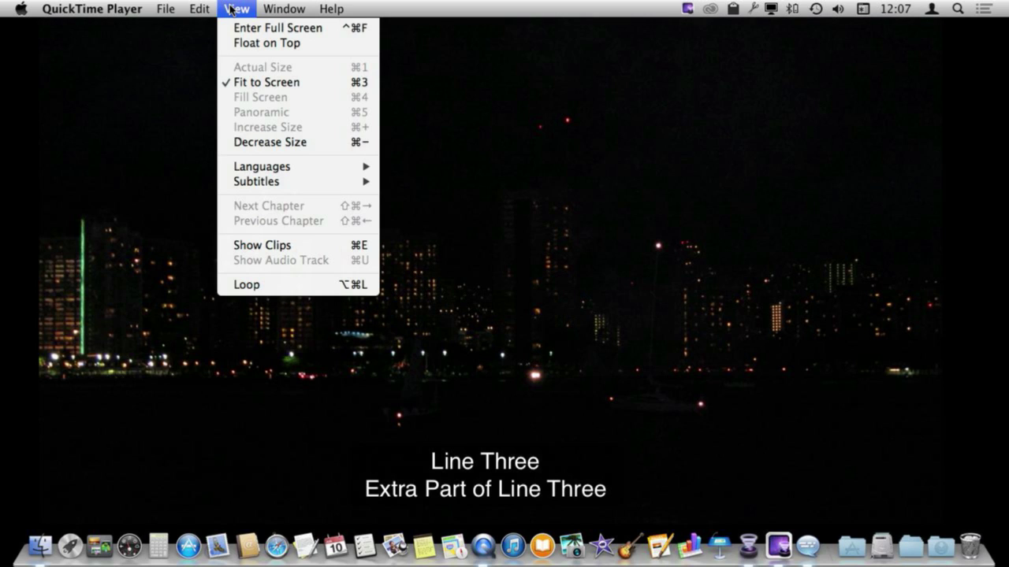